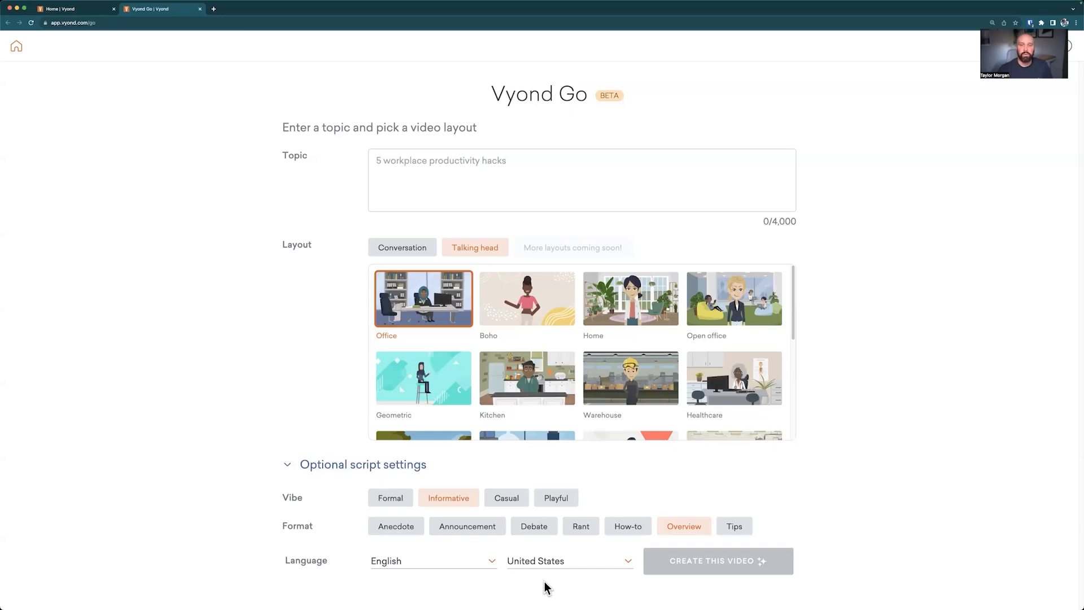
Step: Enter the video topic: a short interview with AdRite's Chief Marketing Officer, including the notes on her main responsibilities and top priorities
click(432, 171)
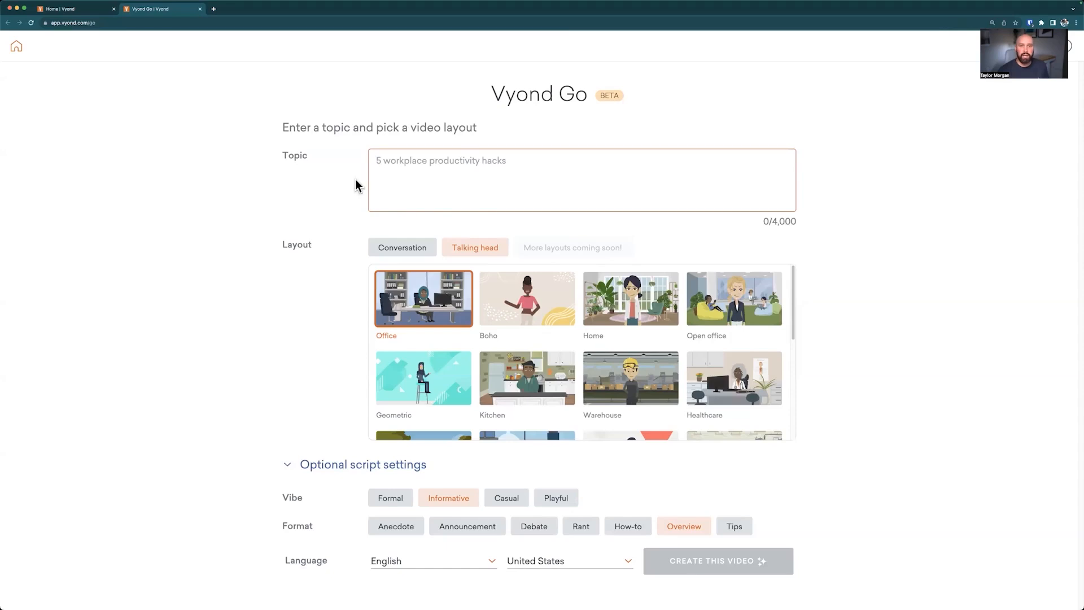
text(Create a video where a character is conducting a short interview with a Chief Marketing Officer about her top responsibilities and priorities. The interviewer's name is Tom, the Chief marketing officer Jessica, who works at AdRite. Use this content for the conversation:  Main responsibilities CMO & marketing roles have transitioned from a promotional role to a growth engine of the business Oversees planning, development and execution of marketing initiatives and product marketing Partner with CRO/CEO; really be a driving force in the company beyond sales. Be the chief inspiration officer. Identify opps for new products, new distribution channels etc Drive cost efficiencies  Top priorities Engaging customers across the journey experience and engagement challenges Ensuring each investment generates the most return; measurement Finding the right balance across the funnel Sales and marketing alignment. Delivering high quality MQLs that convert to pipeline)
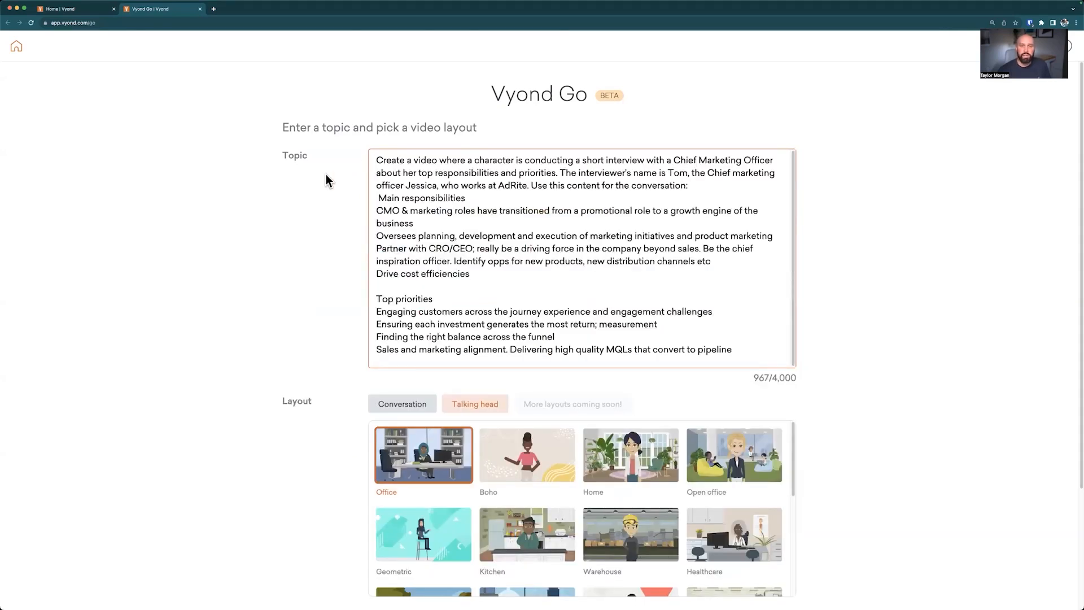
Step: Switch the layout to Conversation and choose the Living room scene with the pink sofa
scroll(307, 310, down, 3)
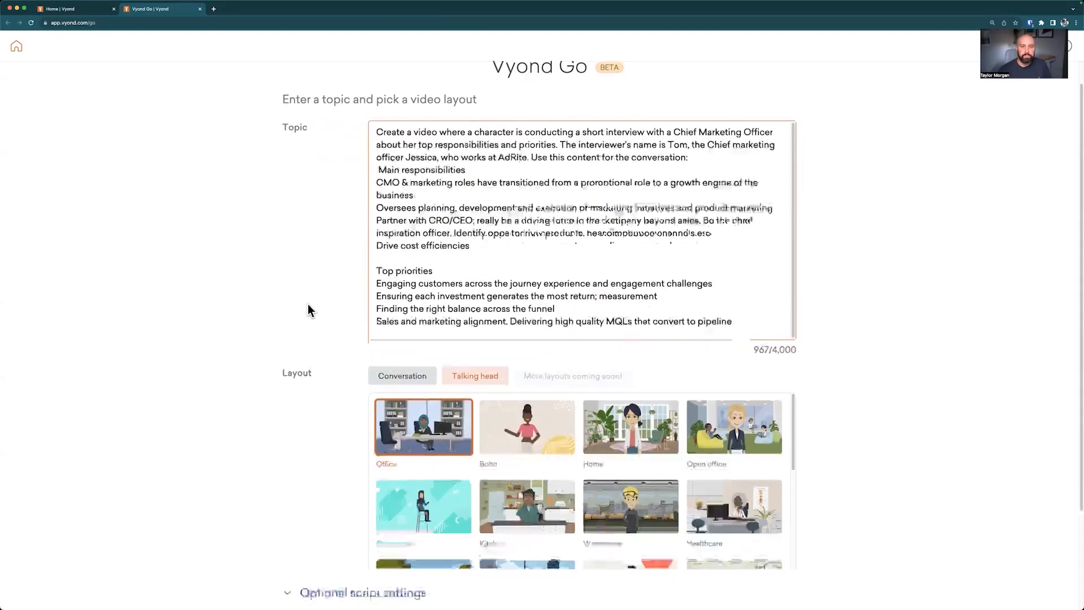
click(401, 333)
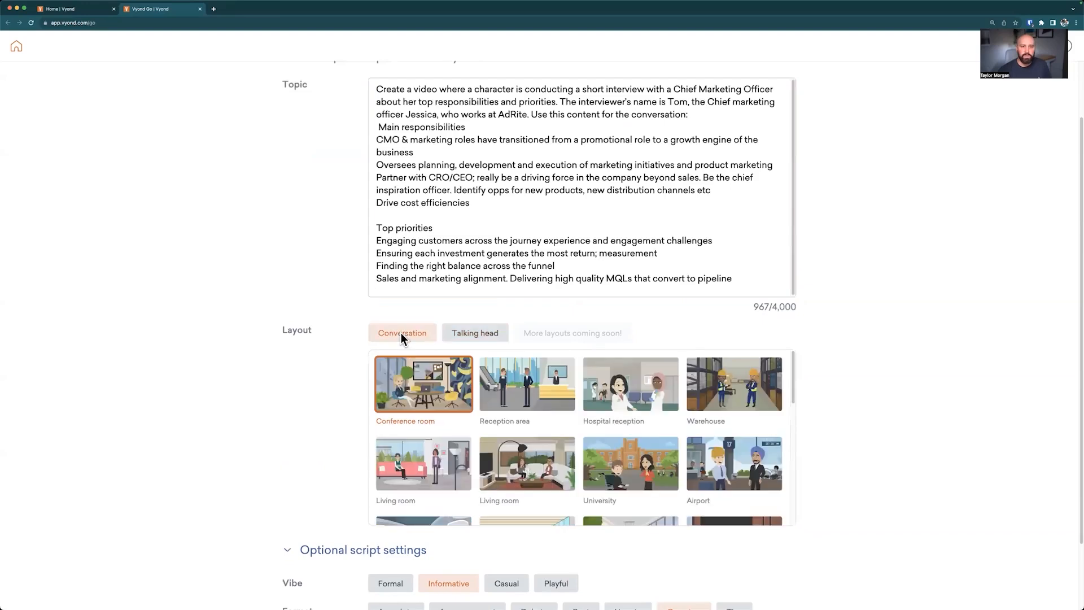
scroll(398, 439, down, 1)
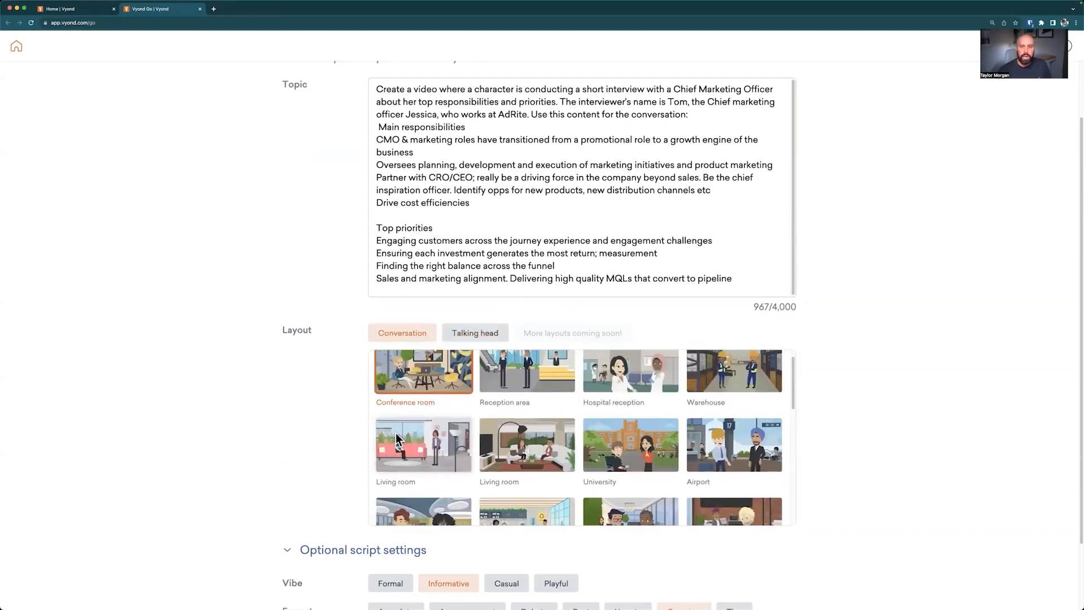
click(426, 439)
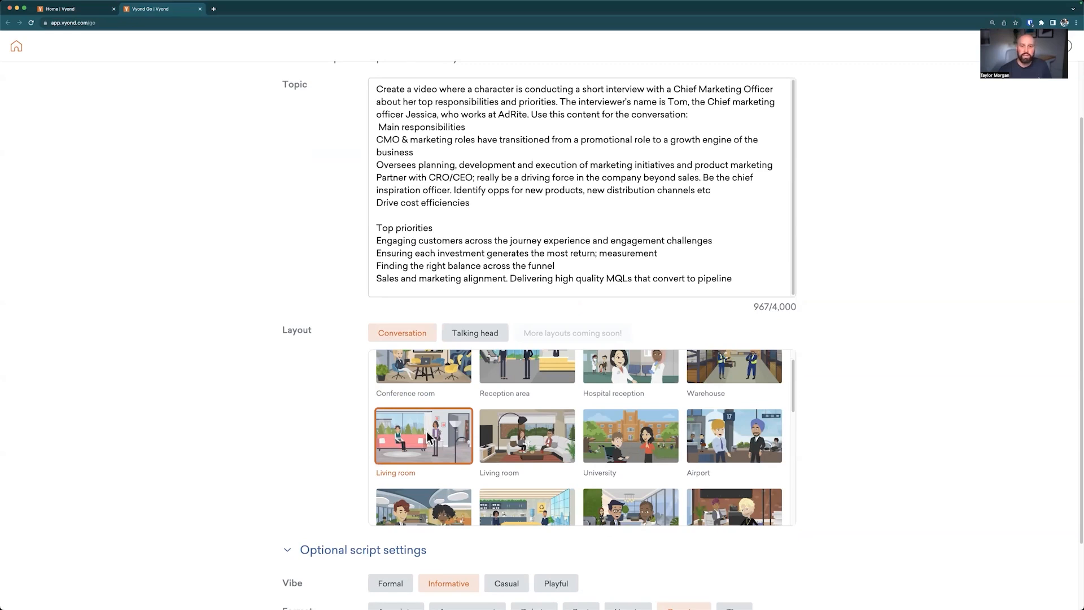
Step: Set the script's vibe to Playful and its format to Anecdote, and generate the video
scroll(424, 434, down, 5)
scroll(306, 481, down, 3)
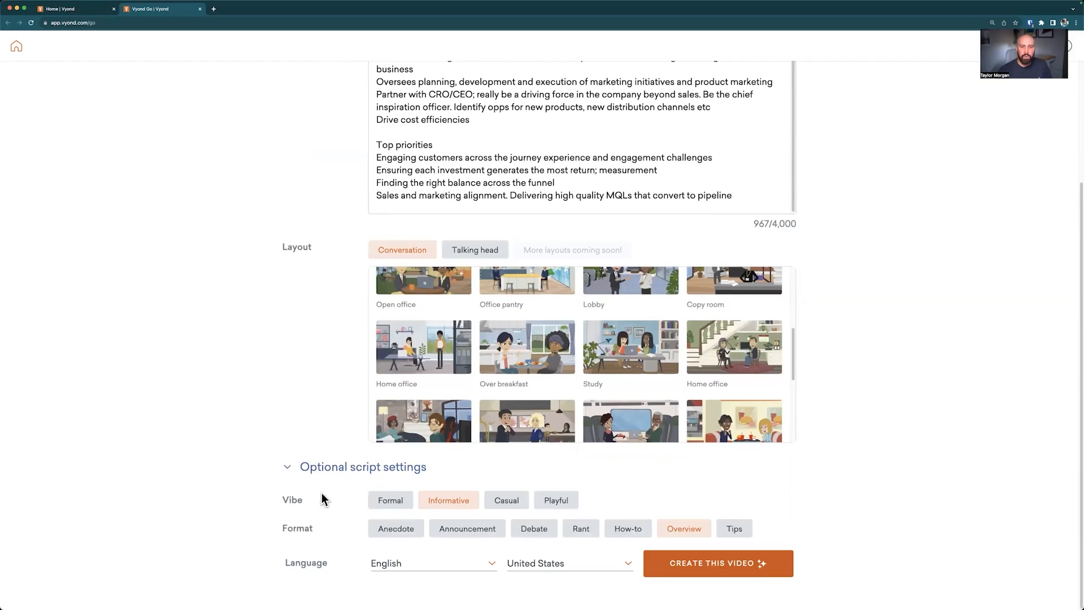
click(558, 502)
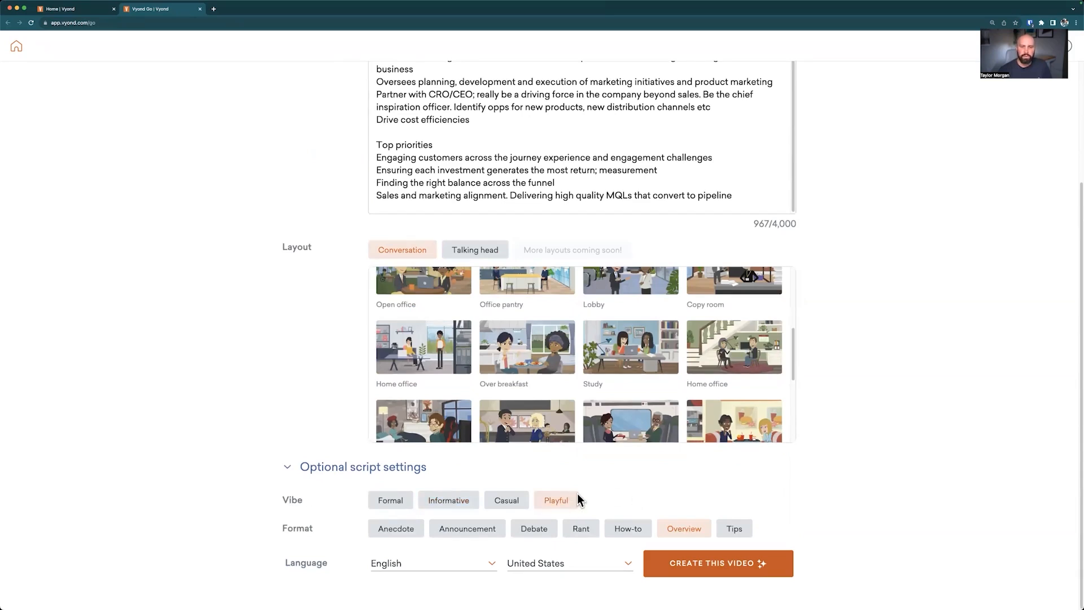
click(390, 531)
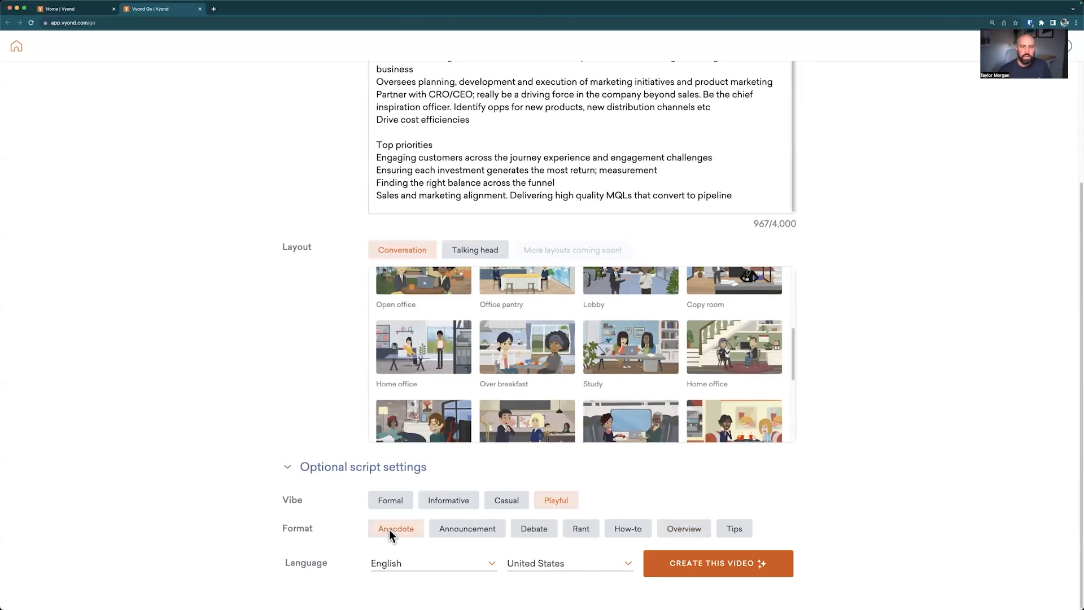
click(719, 564)
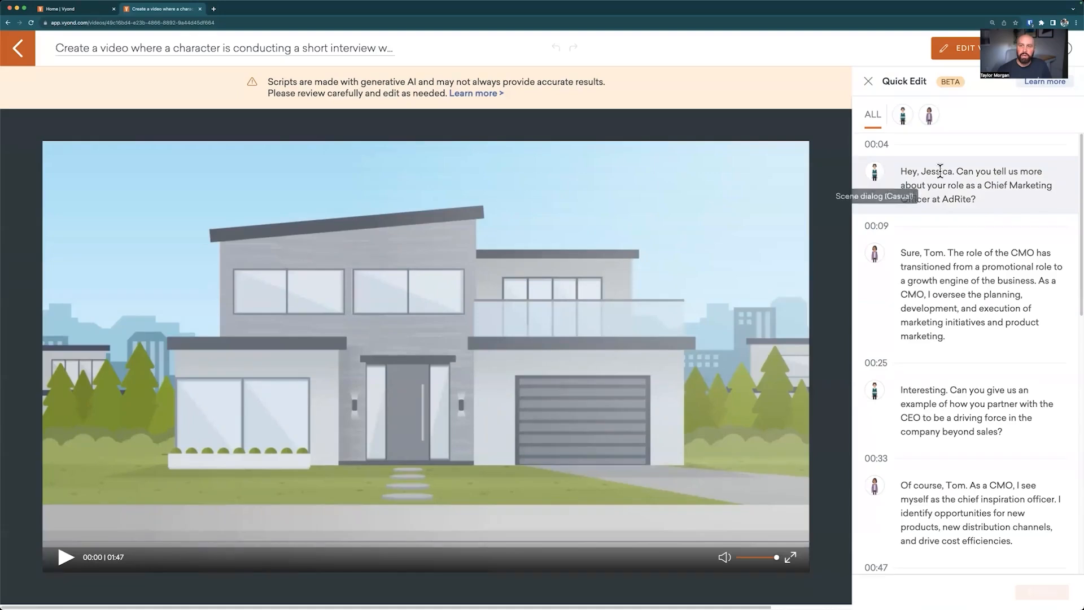
Step: Open the male interviewer's character settings and look through the available text-to-speech voices
click(902, 119)
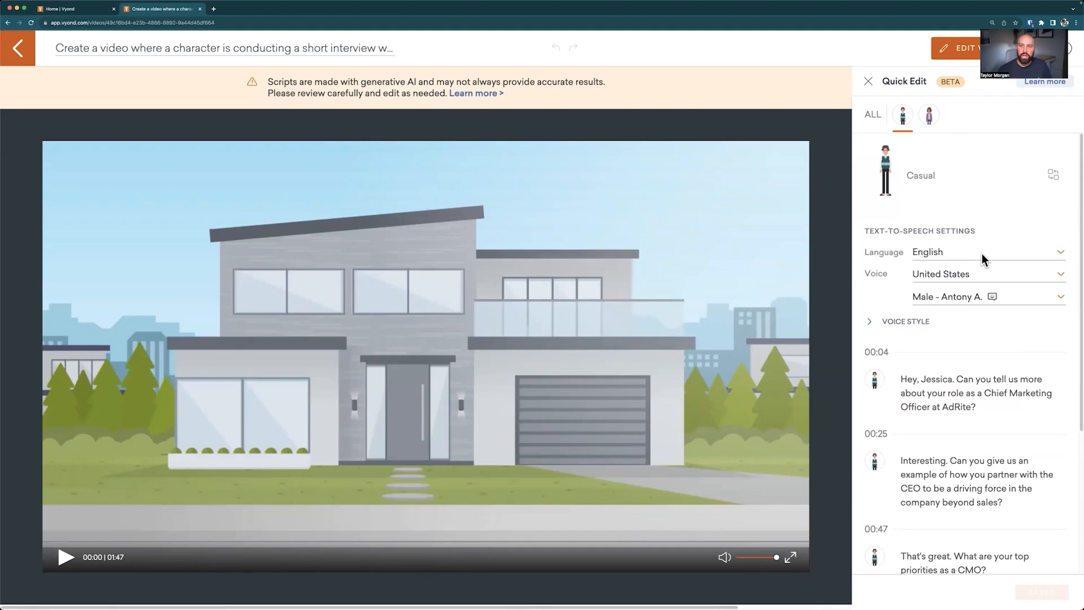
click(1005, 297)
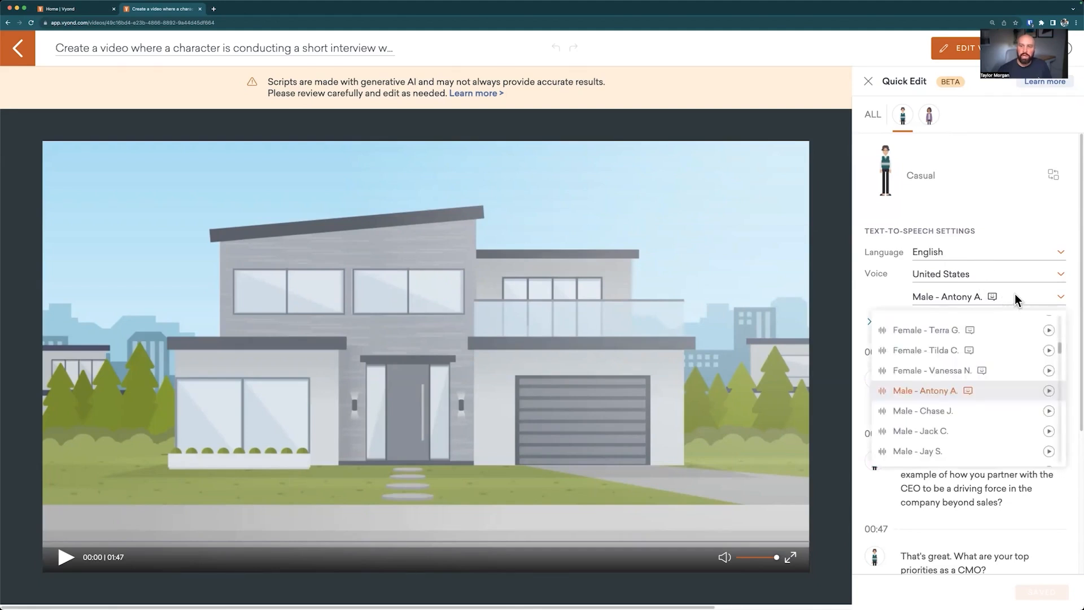
scroll(974, 381, up, 1)
click(983, 207)
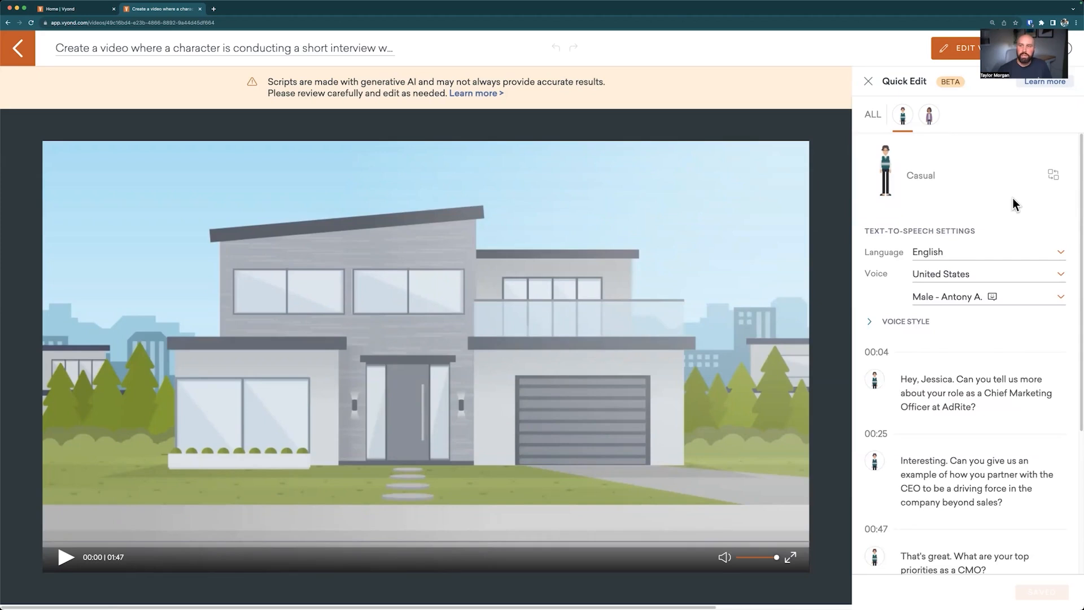
Step: Replace the interviewer with the Office professional in the dark jacket and khaki trousers from the Office character category
click(1054, 176)
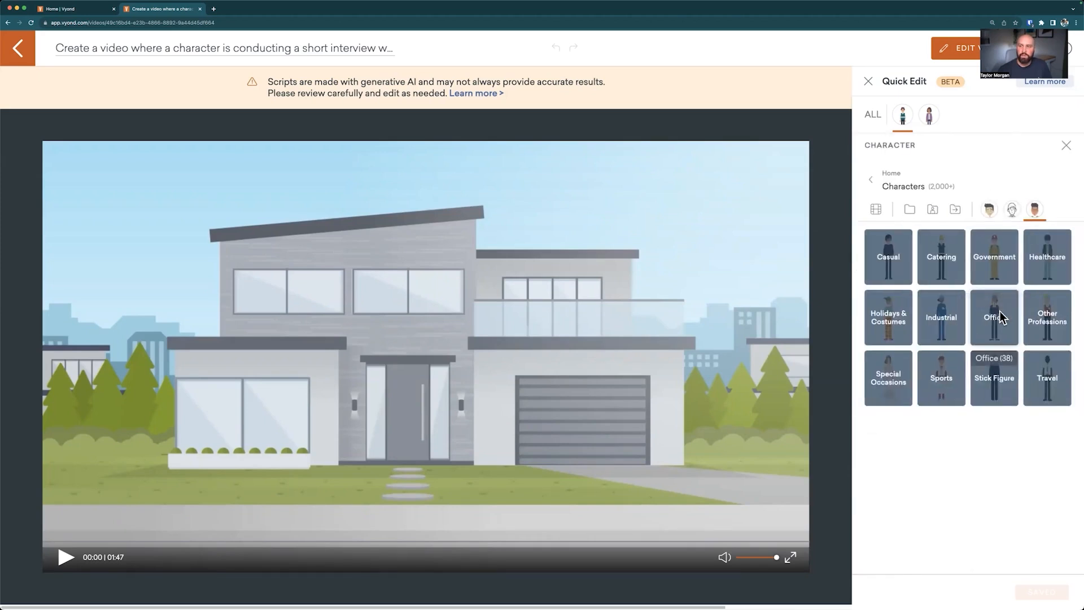
click(1000, 318)
scroll(1034, 528, down, 5)
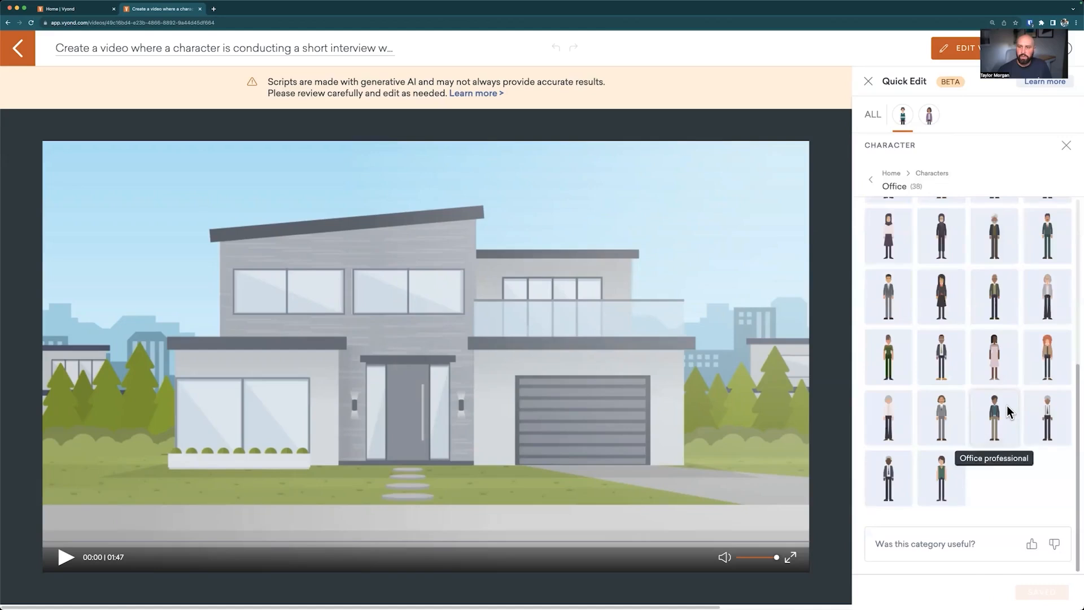
click(1008, 406)
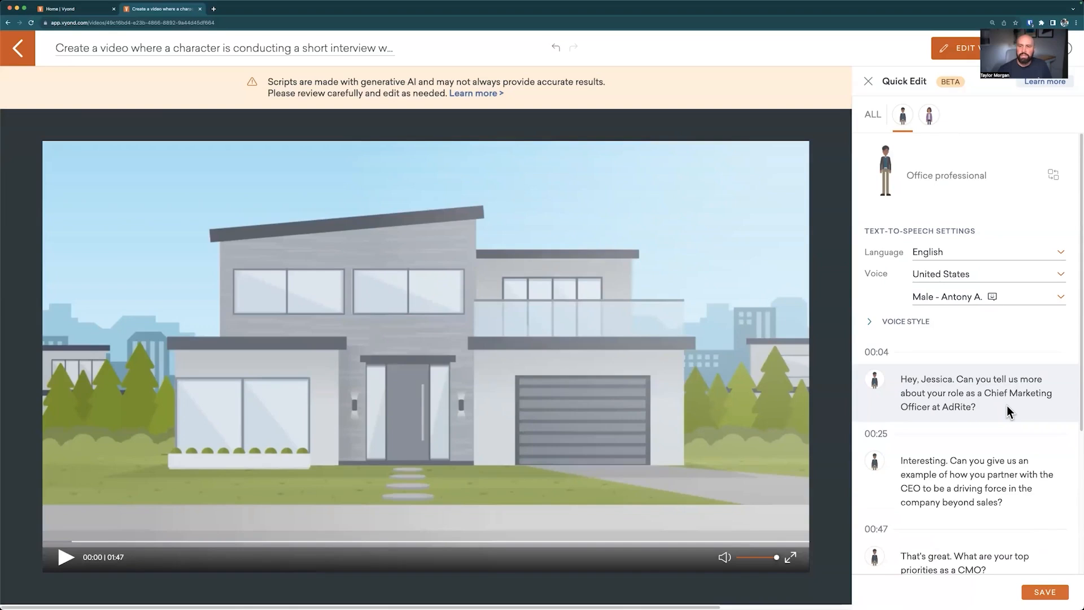
Step: Change the greeting in the interviewer's 00:04 line to "Hi" without a comma, and save the edits
click(924, 382)
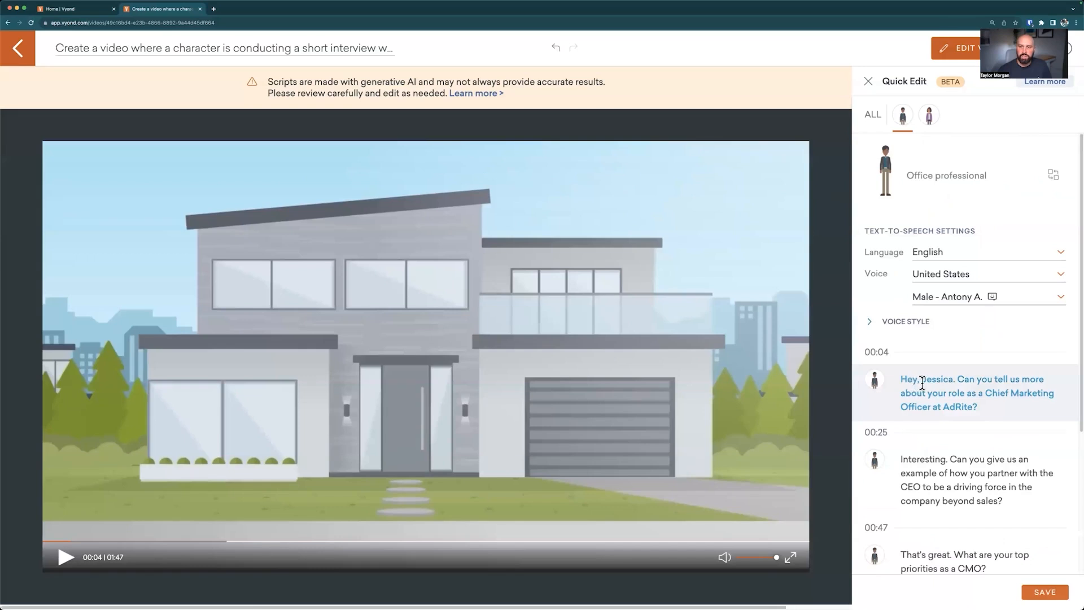
click(923, 382)
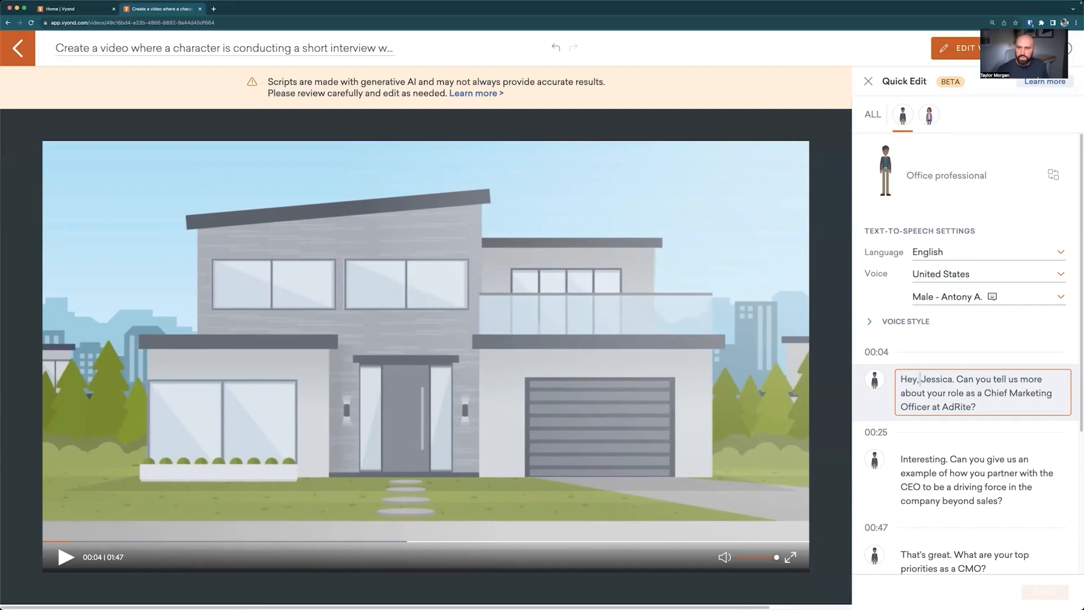
key(shift+Left)
key(shift+Left)
key(shift+Left)
key(shift+Left)
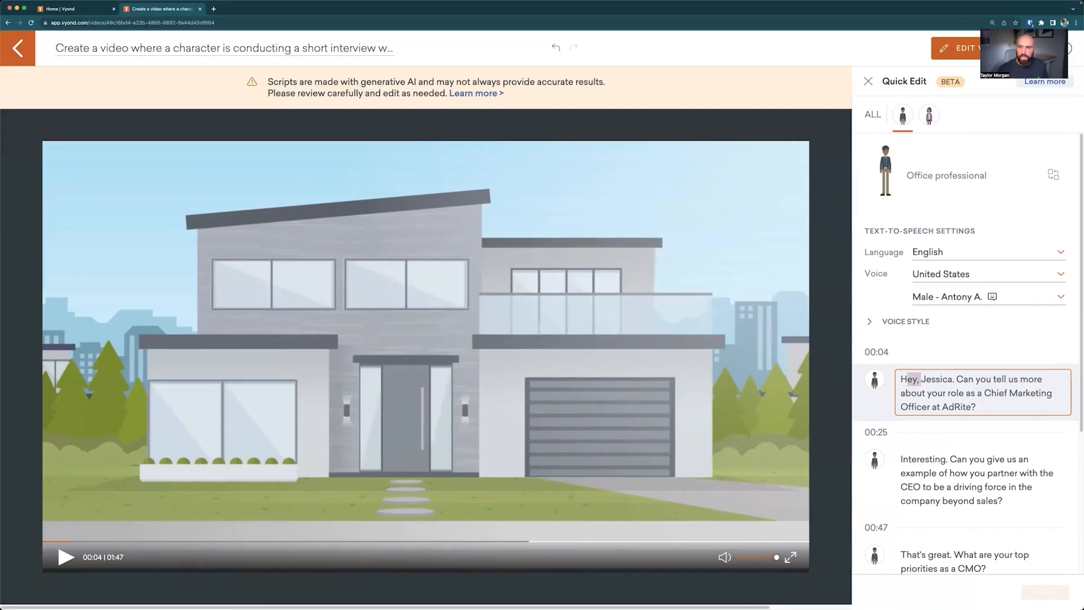
text(i)
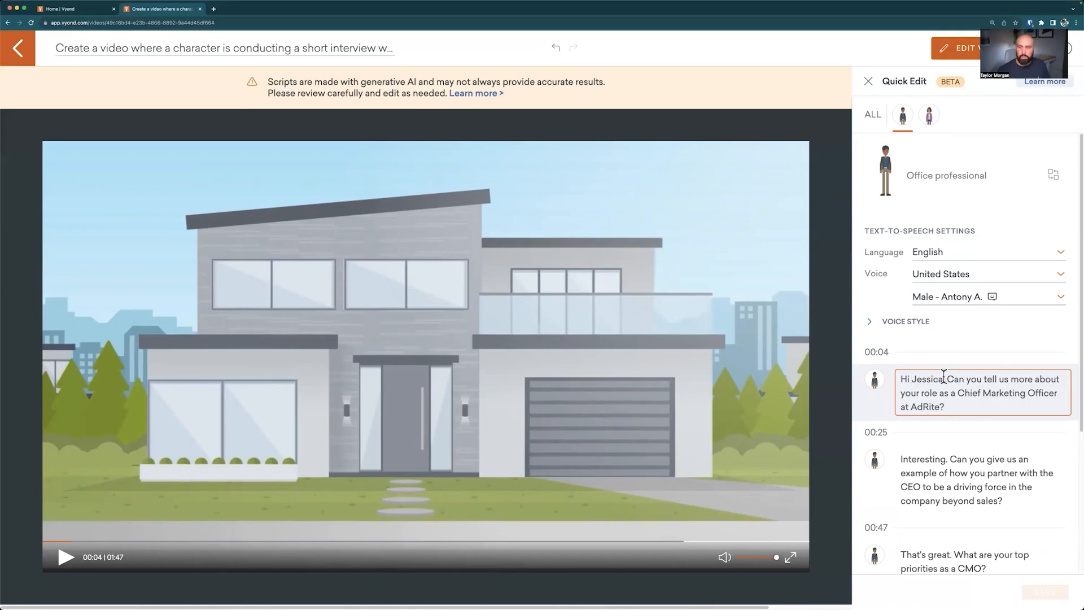
click(871, 401)
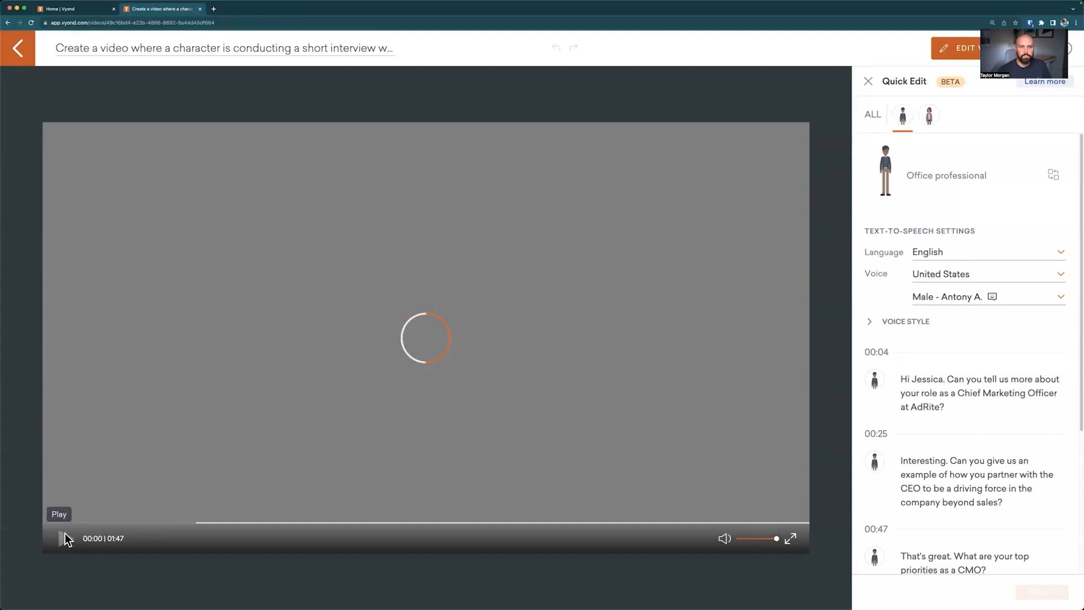
Step: Play the edited video from the start and pause it at about 00:28
click(65, 539)
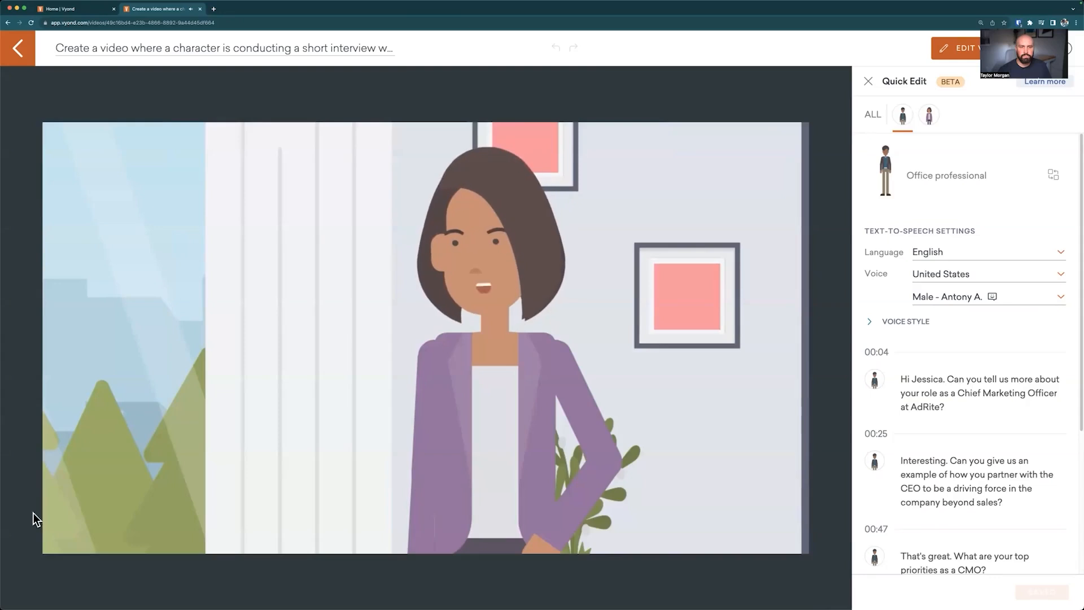
mouse_move(53, 533)
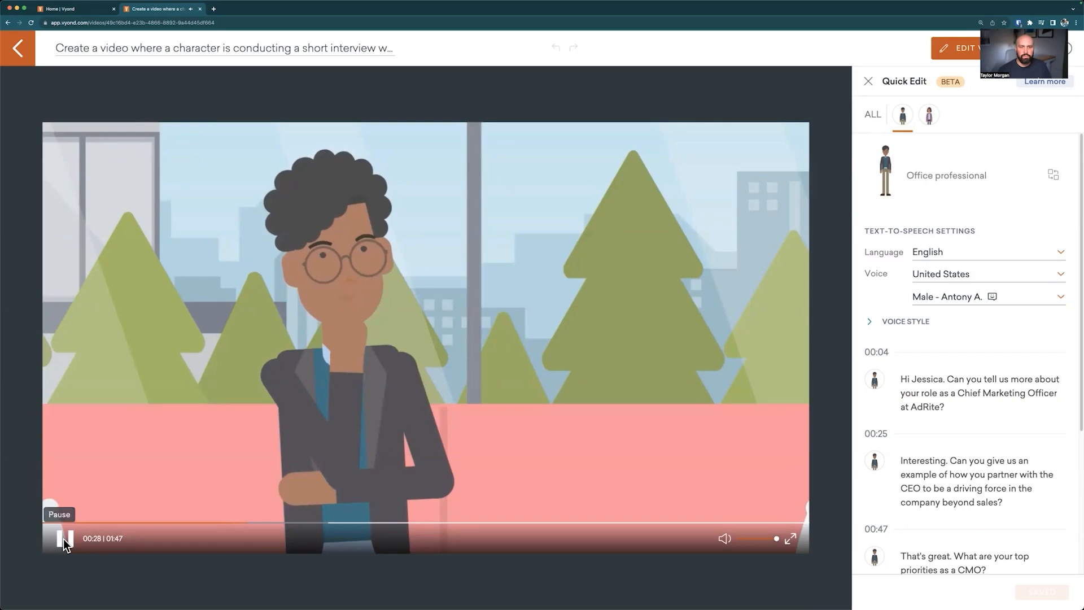
click(63, 539)
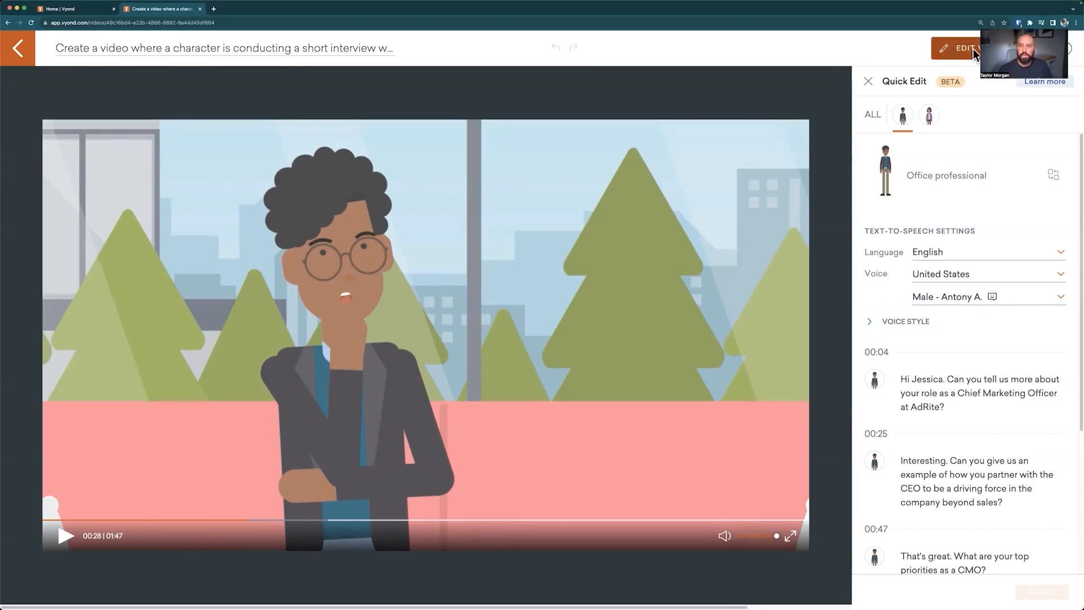
Step: Check the video's editing options, including the full edit in Vyond Studio, and dismiss them
click(959, 51)
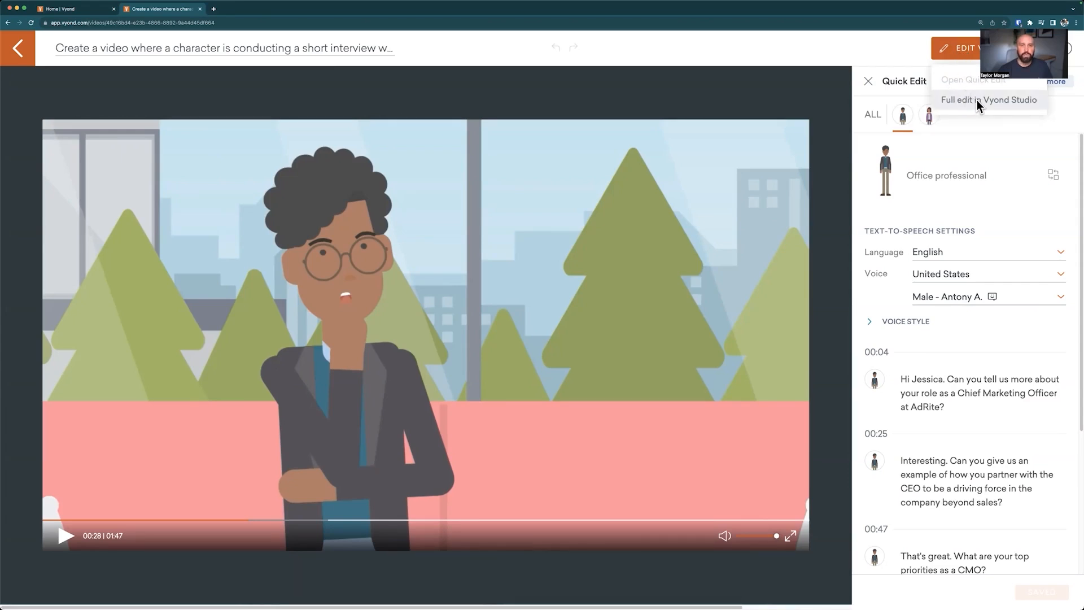
click(764, 93)
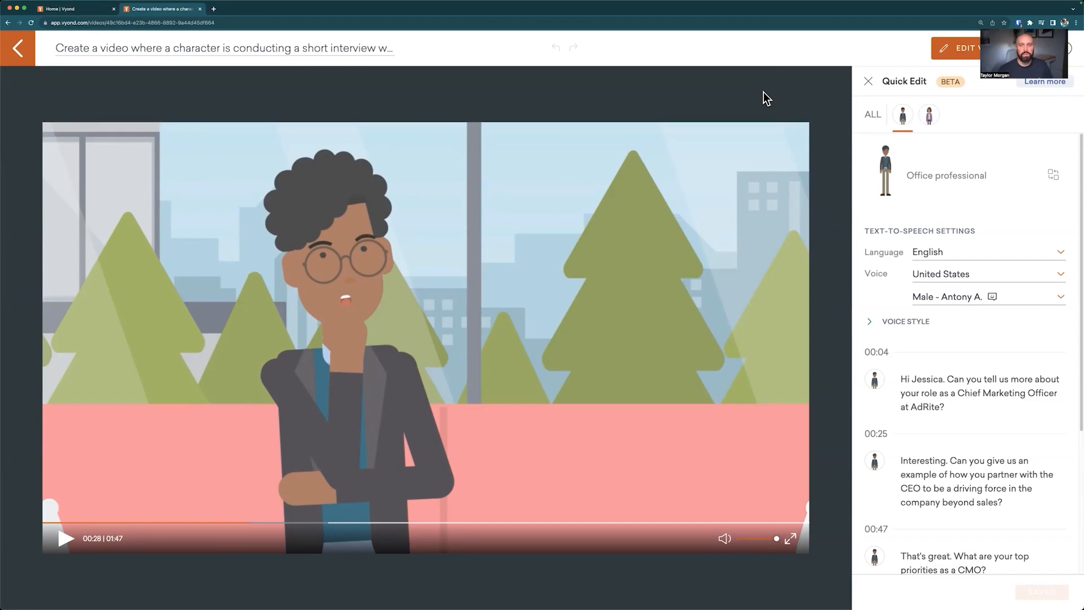